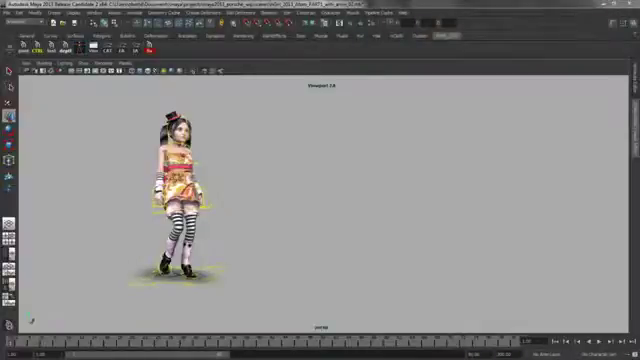
- Play the girl's walk animation, then stop it back at her starting pose
click(587, 340)
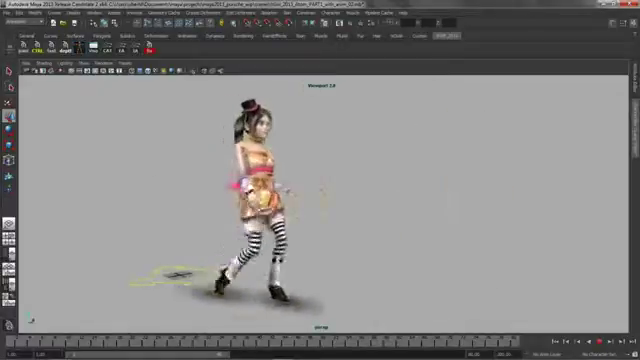
click(582, 343)
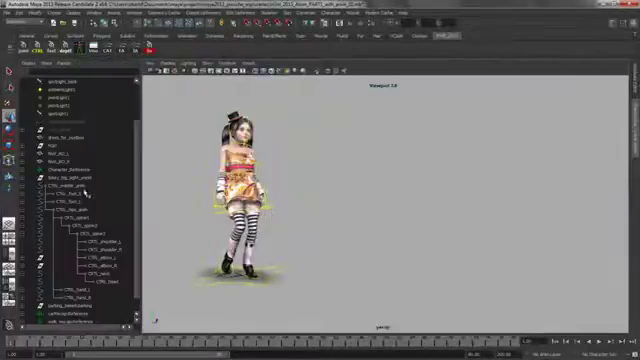
- Select the CTRL_master_anim control hierarchy and set ATOM template export to overwrite the existing template file
click(80, 186)
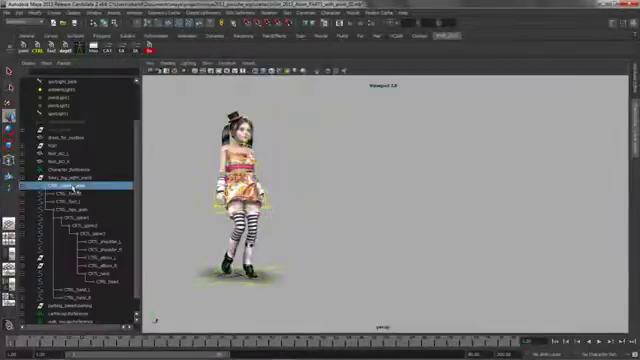
shift+click(80, 297)
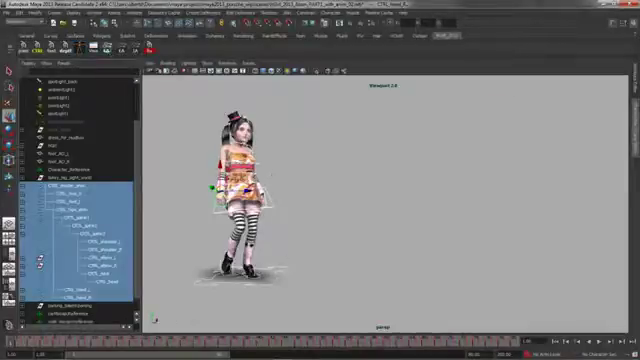
click(93, 47)
click(503, 130)
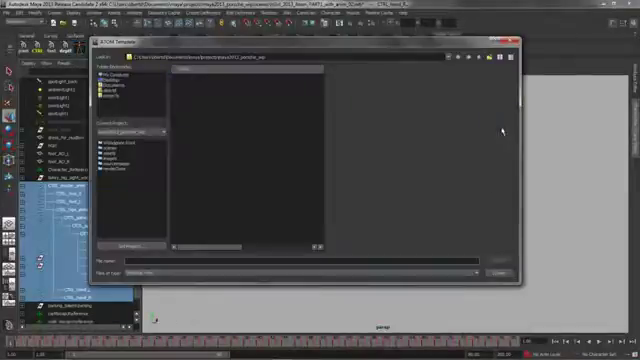
click(186, 77)
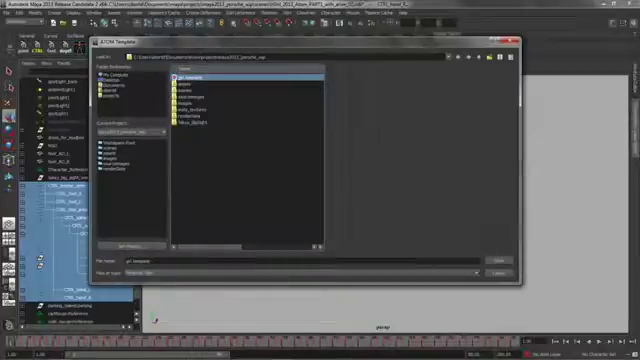
click(500, 262)
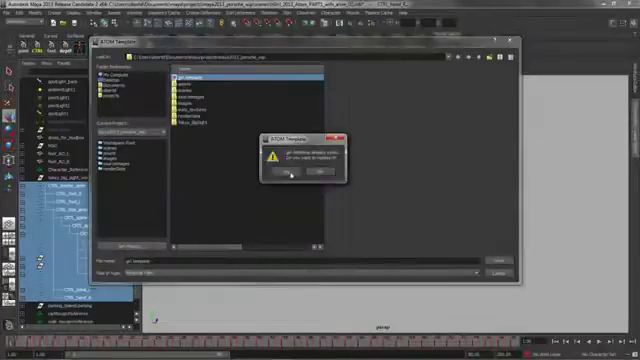
click(288, 173)
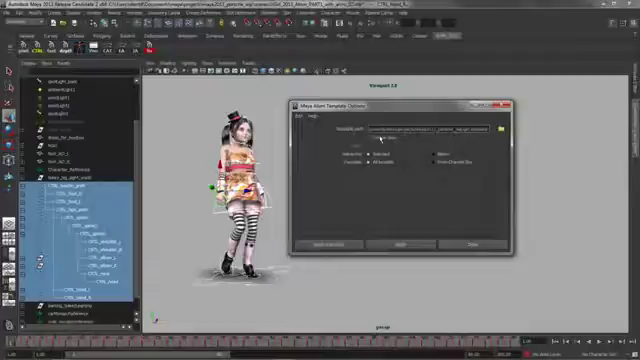
- Add a 'head' set containing CTRL_head to the ATOM template
drag(398, 108, 451, 111)
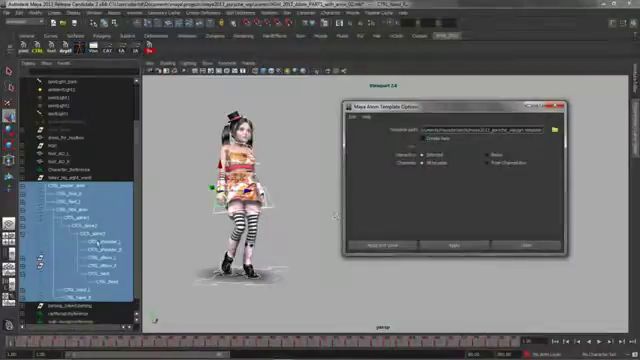
click(100, 273)
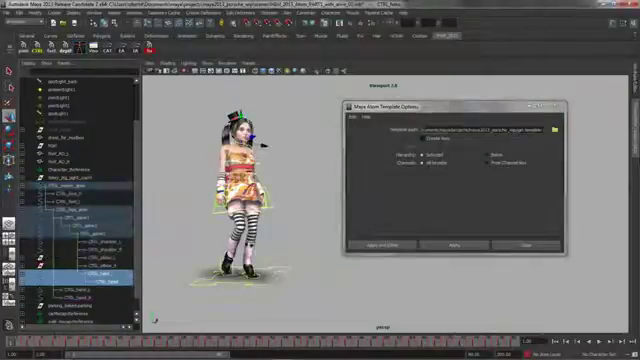
click(422, 139)
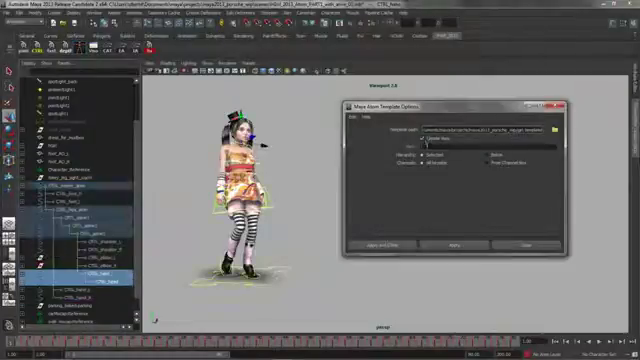
click(453, 249)
click(297, 187)
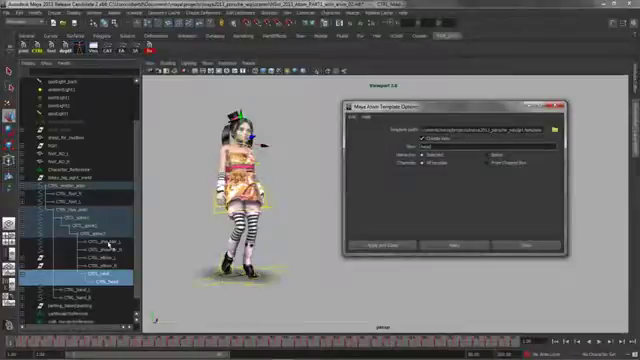
- Add an 'arm' set with both shoulder, elbow and hand controls, confirming the replace
click(114, 243)
ctrl+click(117, 250)
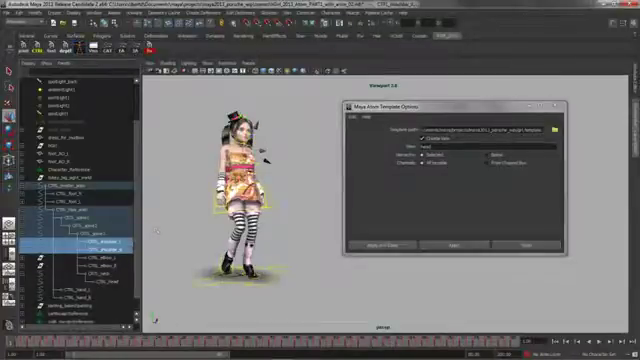
ctrl+click(119, 258)
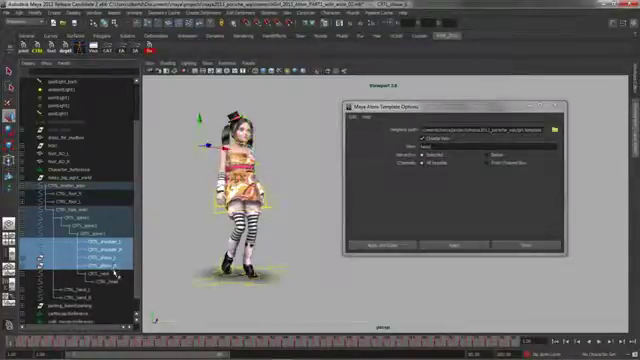
ctrl+click(70, 290)
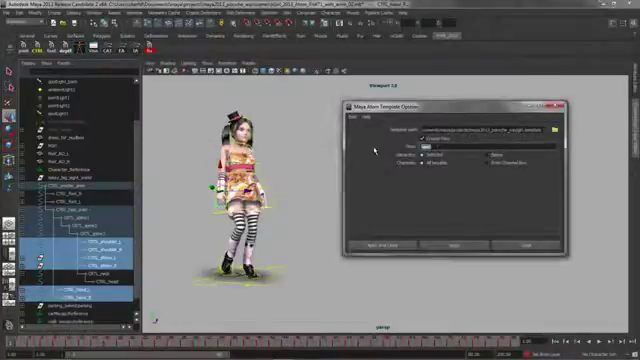
text(arm)
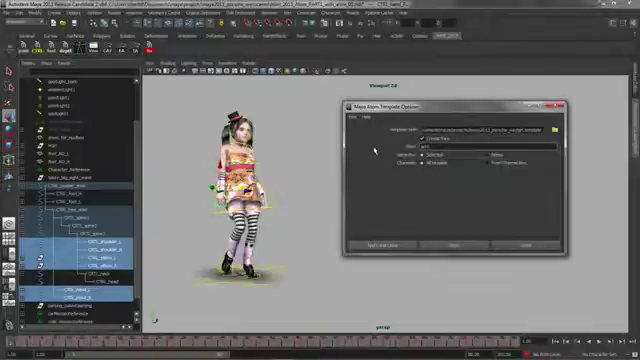
click(448, 245)
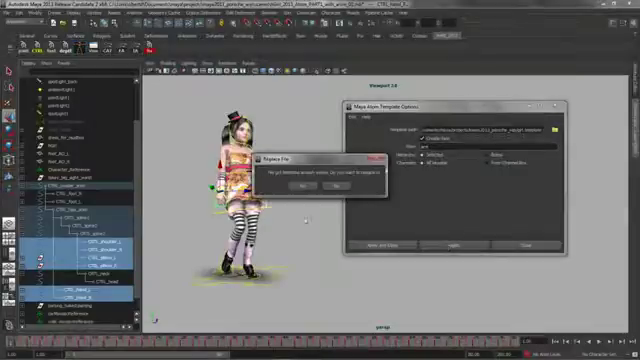
click(304, 185)
- Create AnimLayer1 from CTRL_hips_pivot in the Layer Editor and scrub through the walk
click(523, 245)
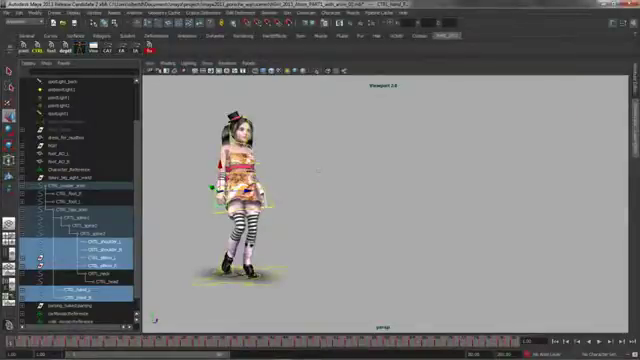
click(270, 210)
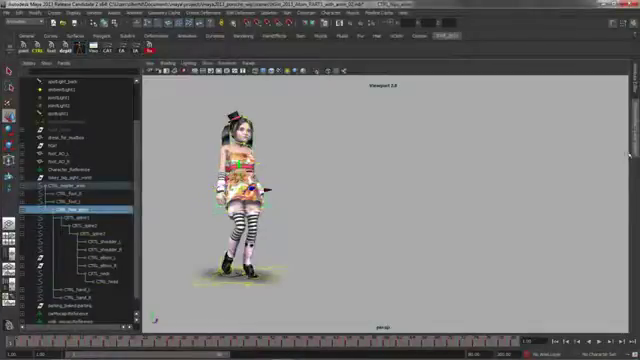
key(ctrl+a)
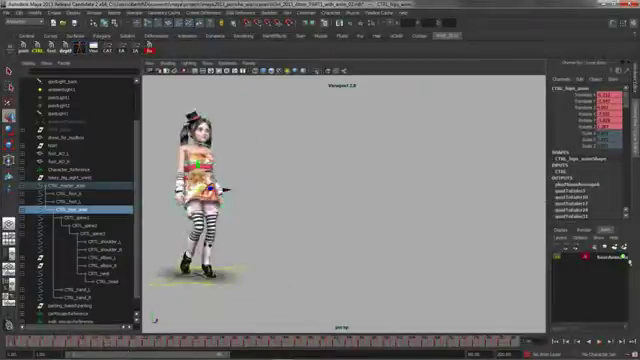
click(625, 247)
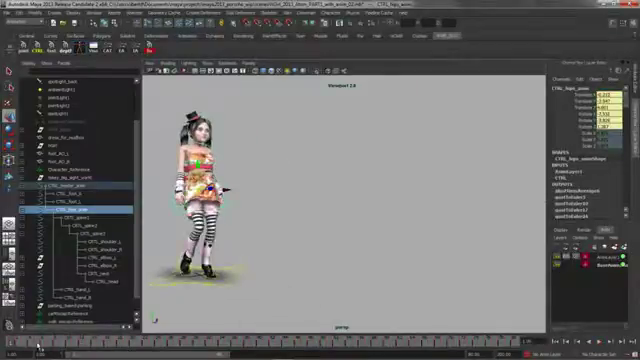
drag(225, 190, 487, 307)
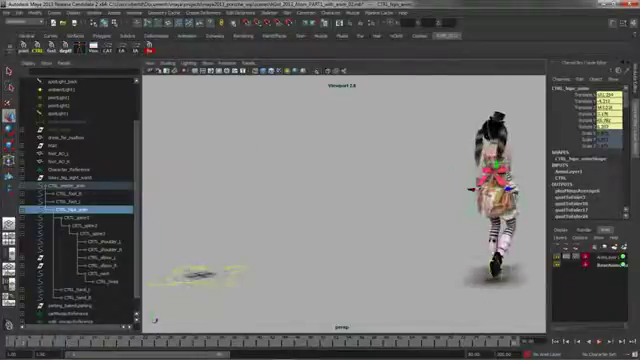
drag(511, 345, 290, 346)
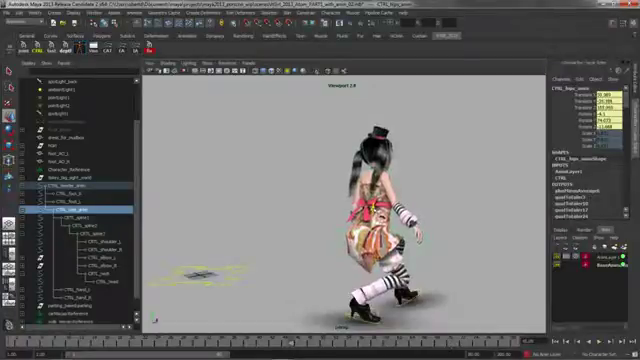
mouse_move(288, 344)
mouse_down()
mouse_move(340, 344)
mouse_move(330, 344)
mouse_up()
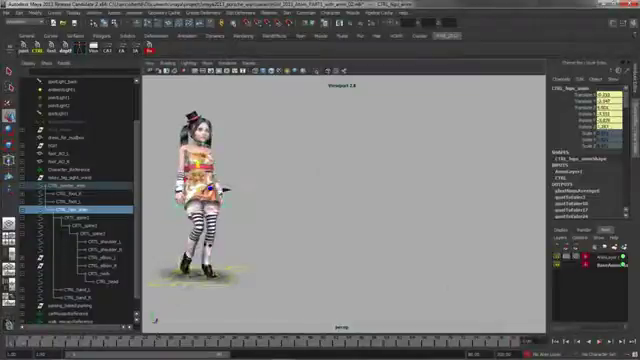
- Set the Atom export selection to overwrite the existing walk_atom file
click(122, 50)
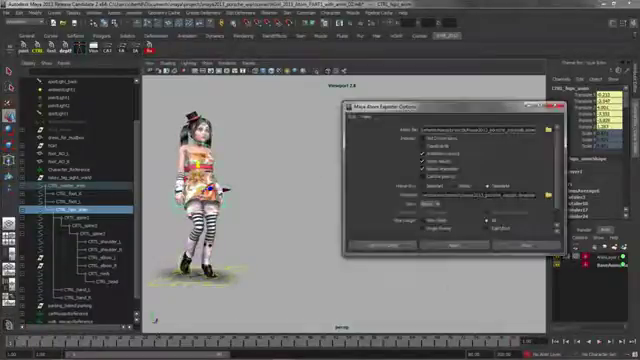
drag(450, 104, 376, 107)
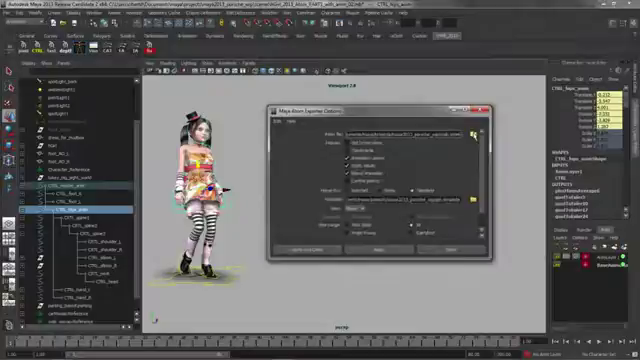
click(474, 130)
click(187, 77)
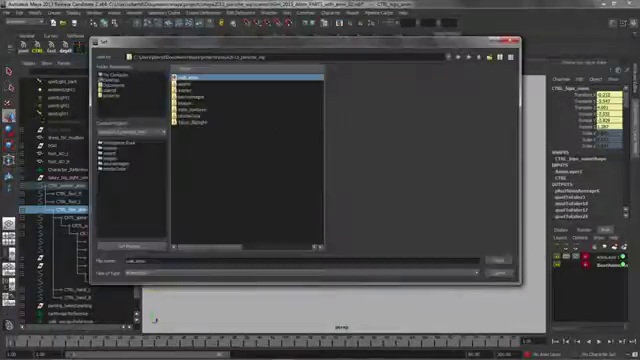
click(490, 263)
click(290, 174)
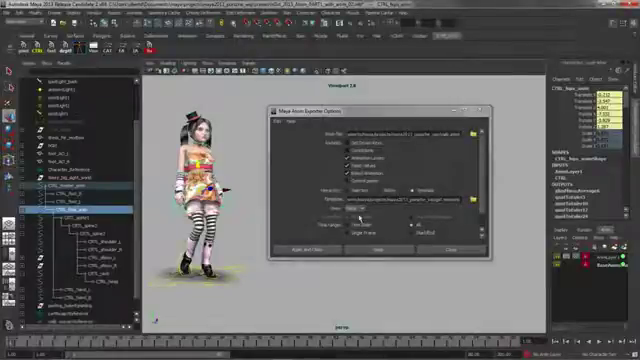
- Set the template option to Use, export the control hierarchy, and switch to the car scene
click(357, 208)
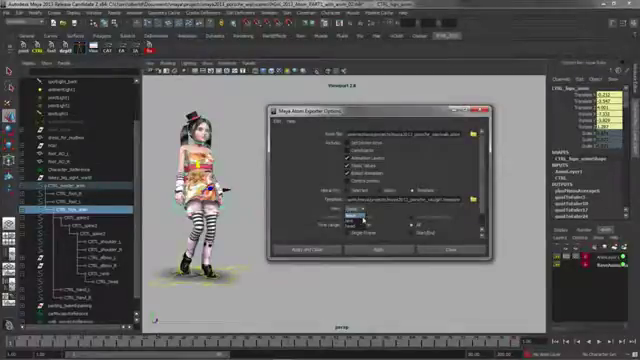
click(357, 222)
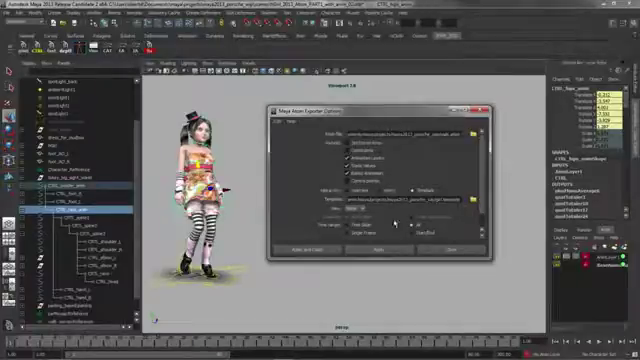
click(380, 251)
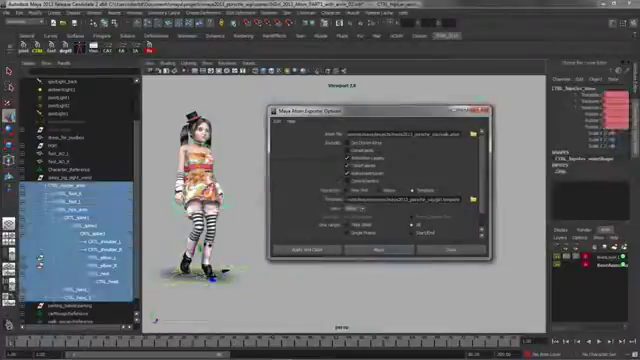
click(483, 110)
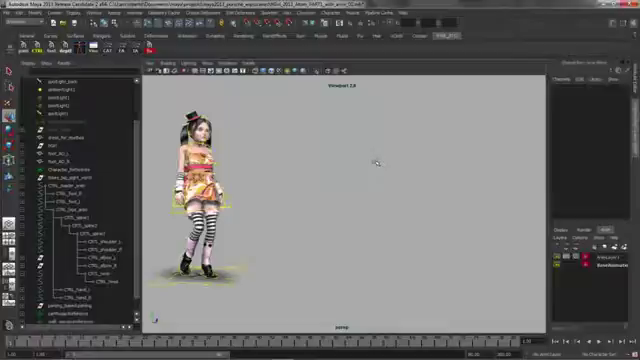
key(alt+Tab)
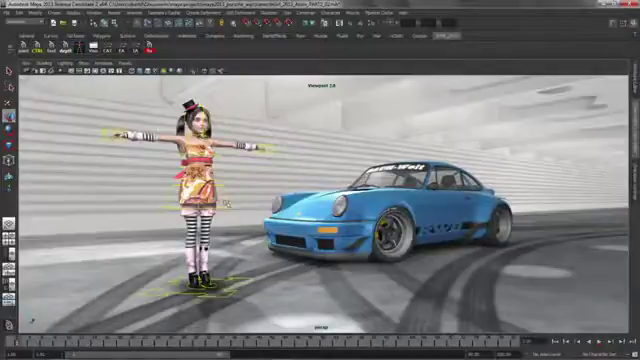
- With a girl rig control selected, choose walk_atom as the Atom import file
click(222, 186)
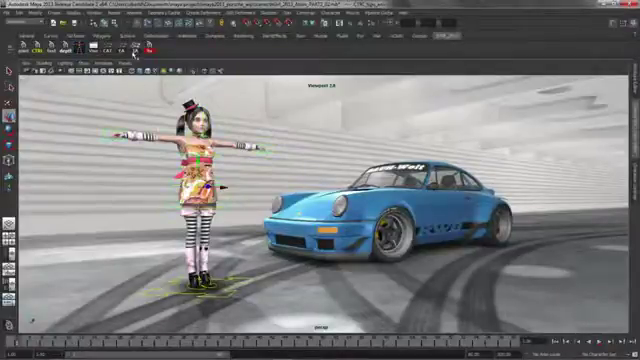
click(137, 48)
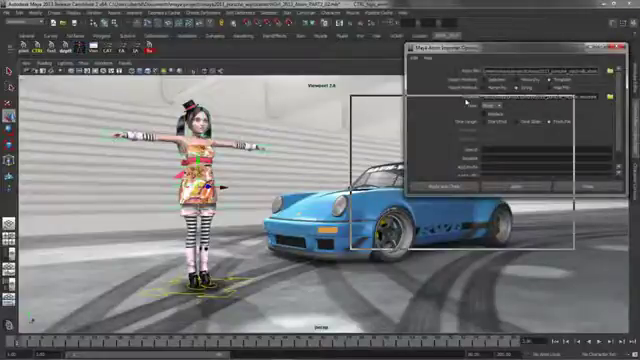
drag(520, 48, 462, 101)
click(556, 123)
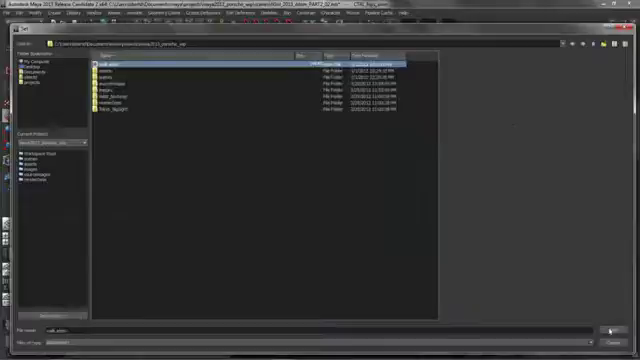
click(613, 330)
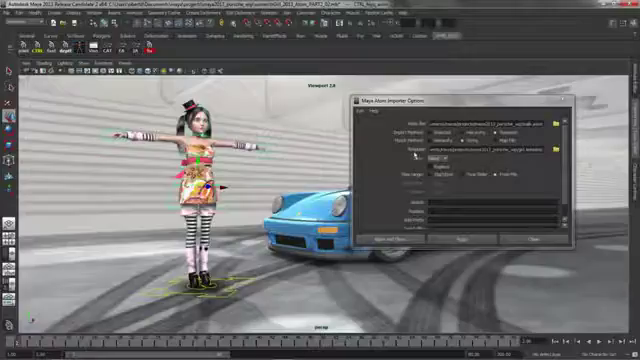
- Choose the ATOM template file and set the import's Time option
click(555, 150)
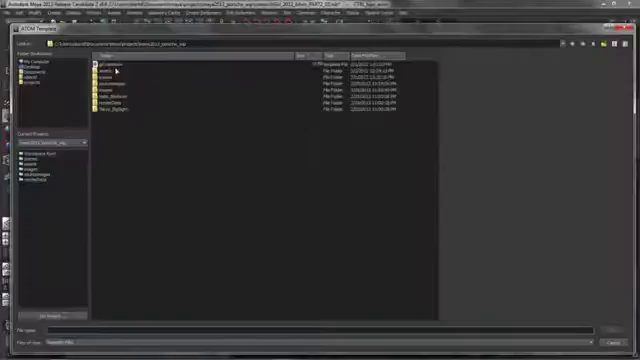
click(613, 330)
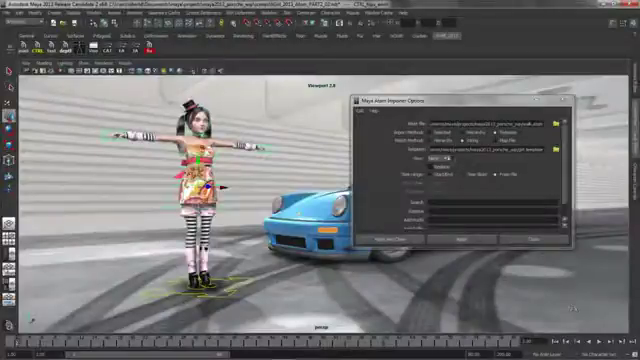
click(440, 158)
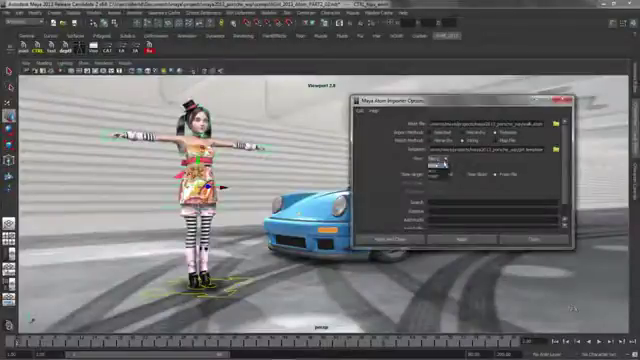
click(437, 175)
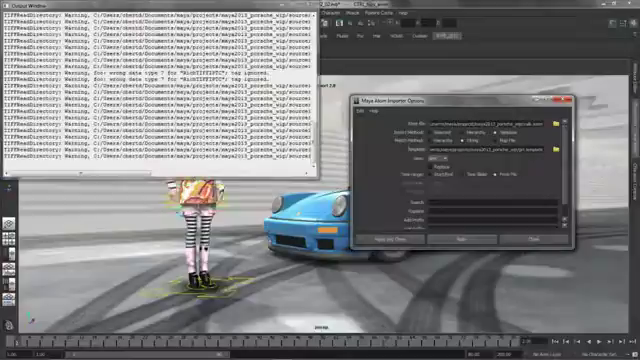
- Close the TIFF warnings Output Window and scrub to check the imported walk
click(308, 5)
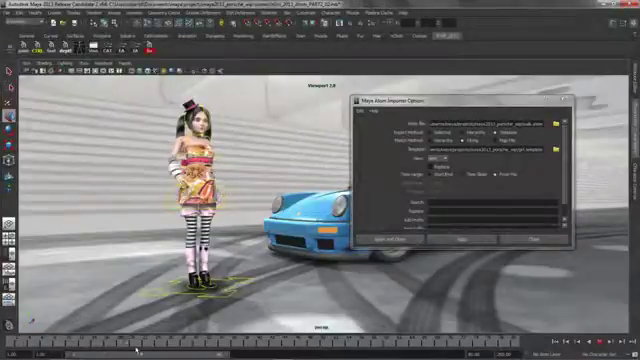
drag(136, 349, 338, 354)
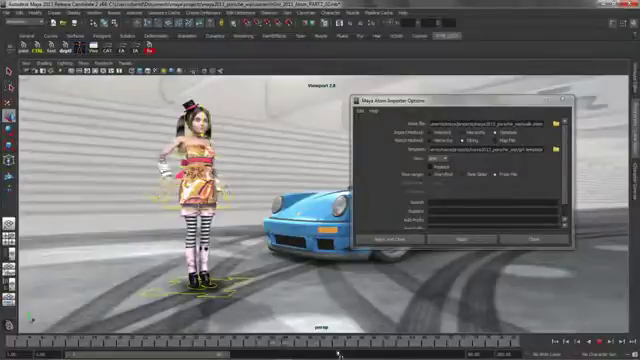
- Reapply the Atom import with a Start/End time range, then switch to the Move tool
click(443, 173)
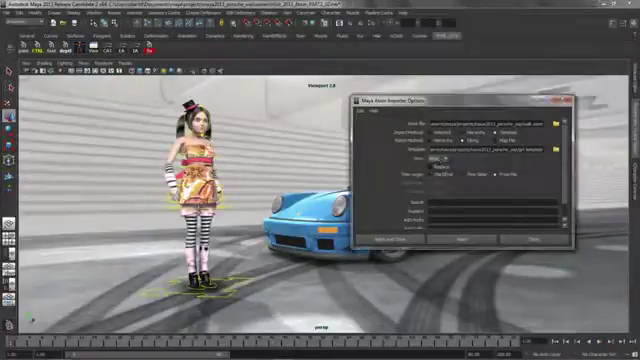
click(452, 240)
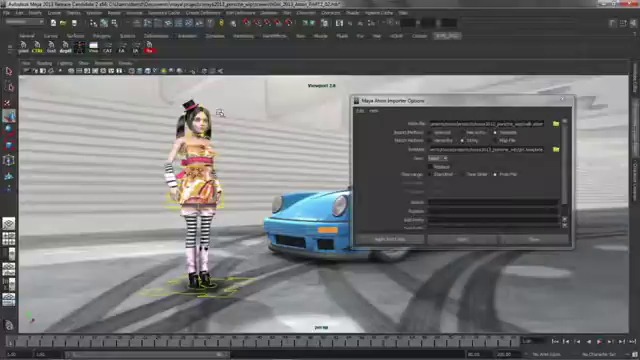
key(w)
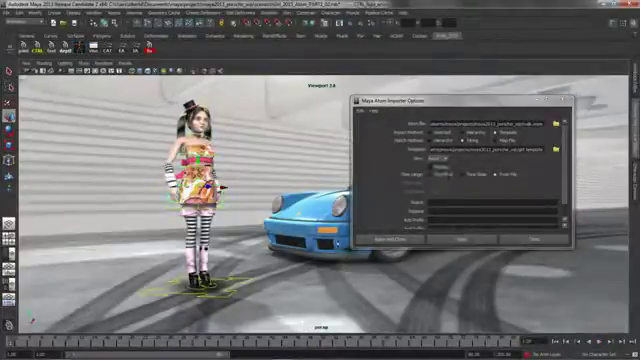
- Reapply the Atom import, close its options, select AnimLayer1, and scrub the walk
click(467, 237)
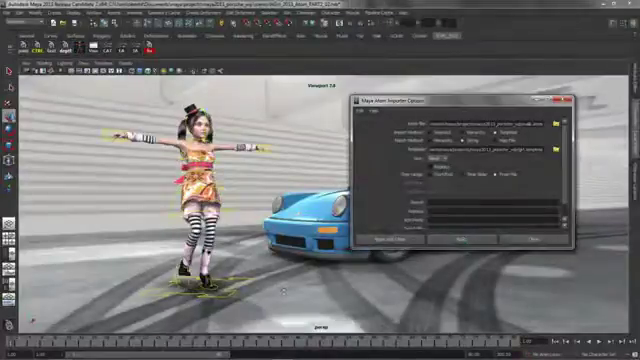
drag(27, 343, 243, 343)
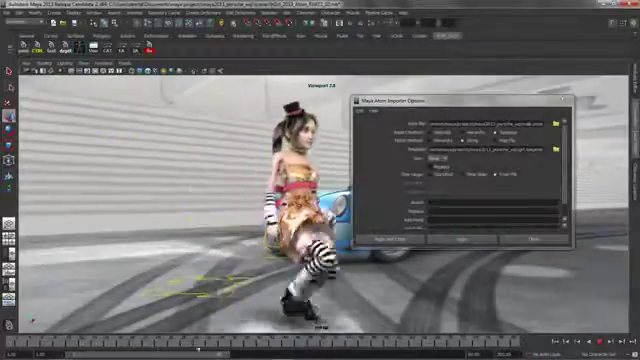
click(533, 239)
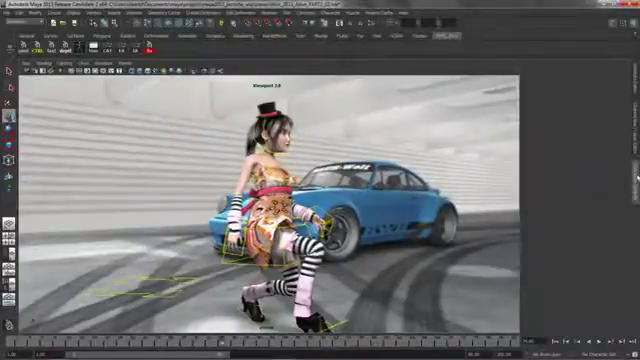
click(636, 176)
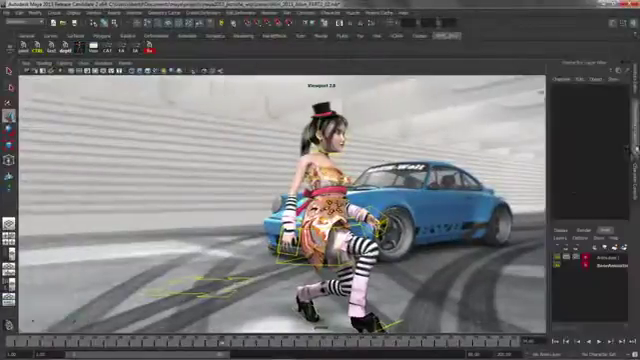
click(607, 258)
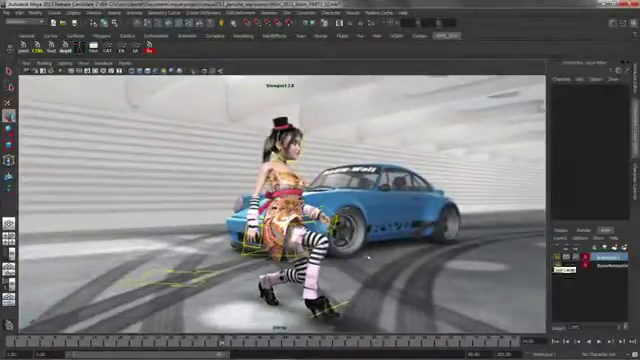
mouse_move(228, 344)
mouse_down()
mouse_move(410, 347)
mouse_move(301, 334)
mouse_move(40, 344)
mouse_up()
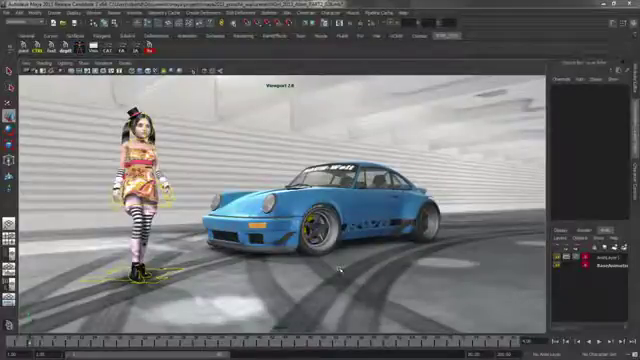
- Hide the side panel and load the girl's walk clip track in the Trax Editor
mouse_move(70, 343)
mouse_down()
mouse_move(333, 352)
mouse_move(300, 352)
mouse_up()
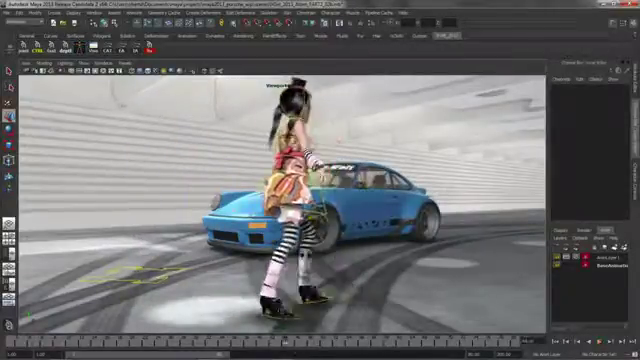
key(ctrl+shift+a)
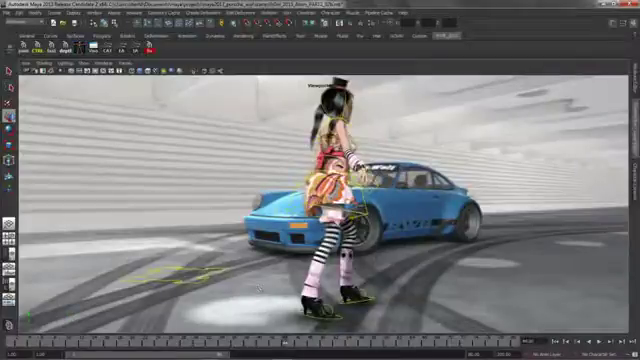
click(8, 218)
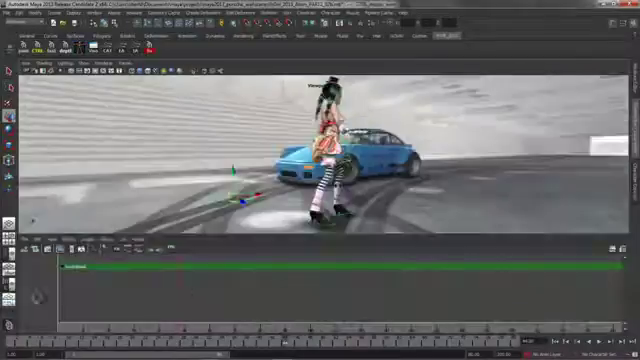
click(81, 247)
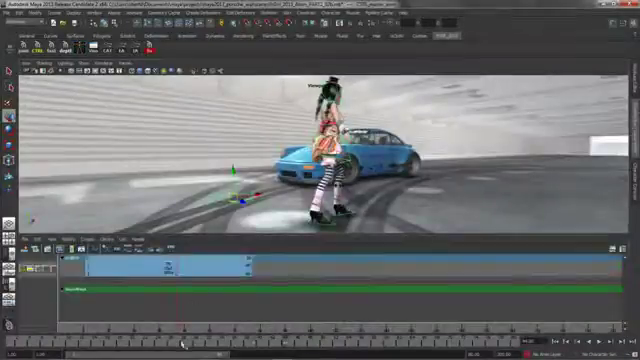
key(alt+v)
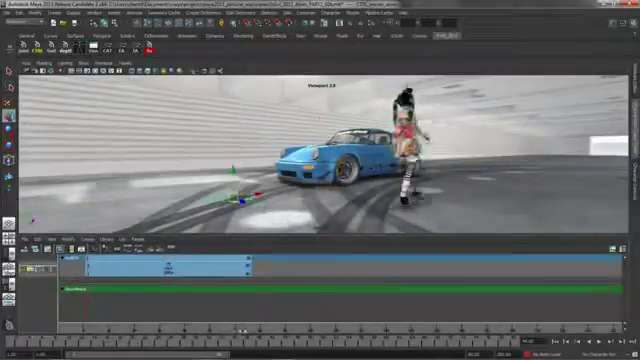
- Insert the second, longer clip after the first on the girl's track via Library > Insert Clip
click(88, 241)
mouse_move(117, 250)
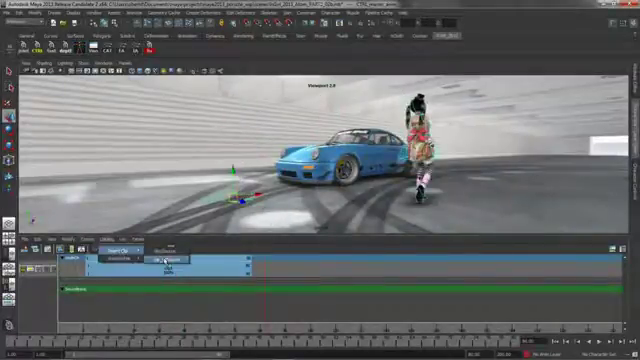
click(165, 260)
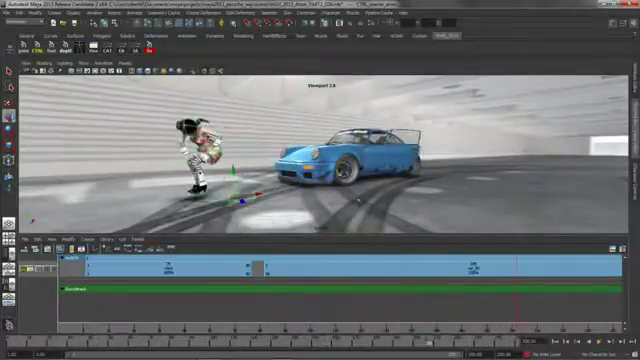
click(300, 165)
key(Up)
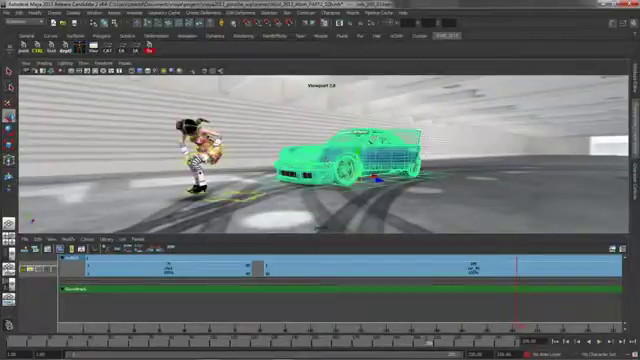
key(f)
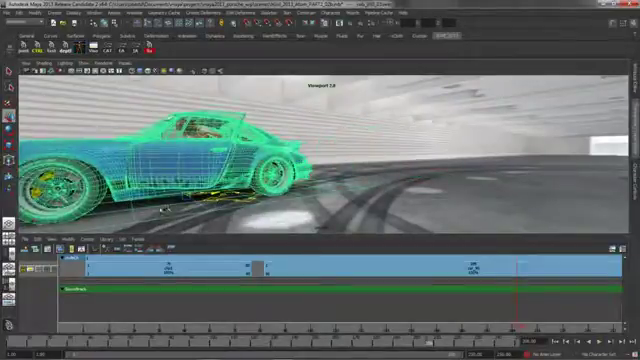
key(Escape)
drag(430, 344, 170, 333)
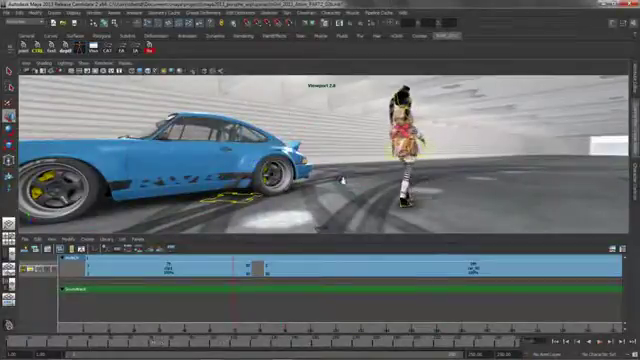
alt+drag(320, 150, 360, 150)
mouse_move(322, 218)
alt+mouse_down()
mouse_move(315, 219)
mouse_move(327, 221)
alt+mouse_up()
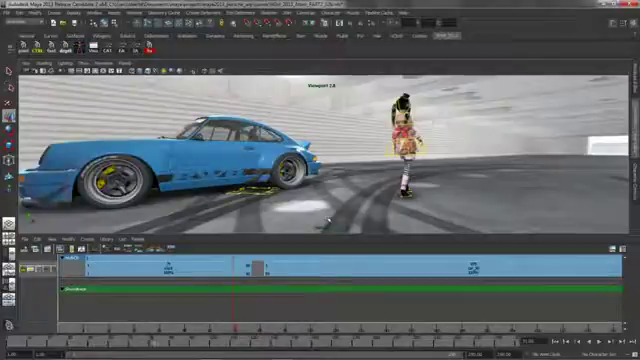
middle_drag(333, 224, 240, 224)
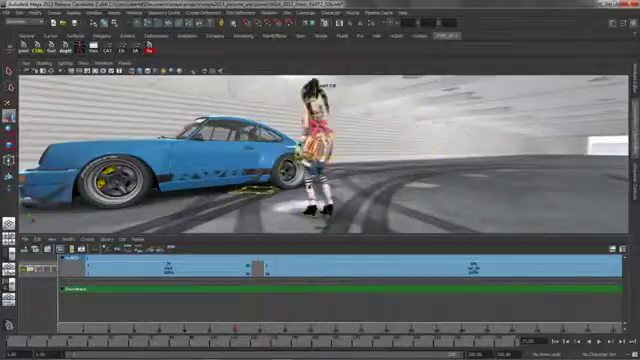
key(ctrl+z)
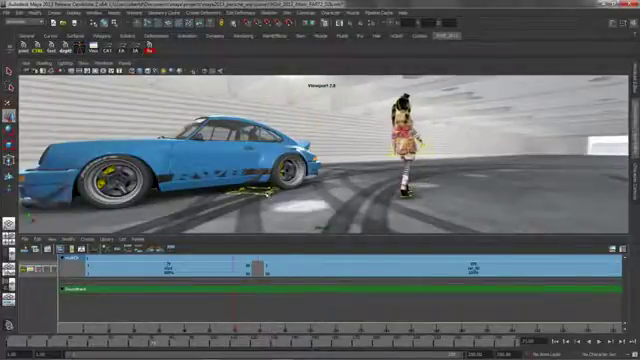
- Apply the bottom right-click option to the first clip, then deselect it and bring up the hotbox
click(264, 193)
click(185, 265)
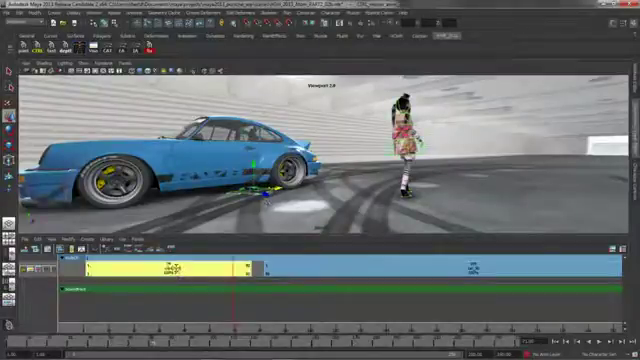
key(space)
right_click(132, 258)
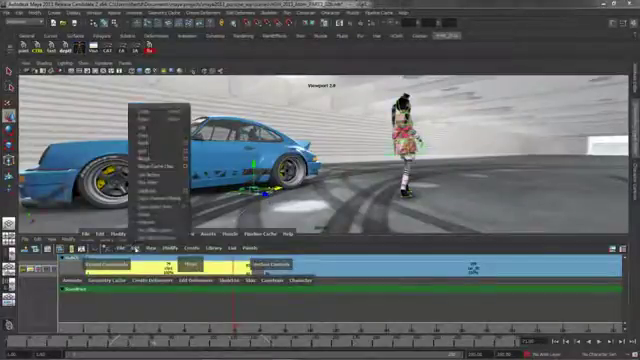
click(150, 230)
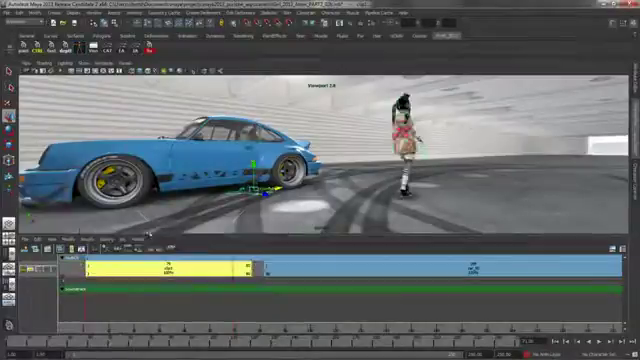
click(370, 212)
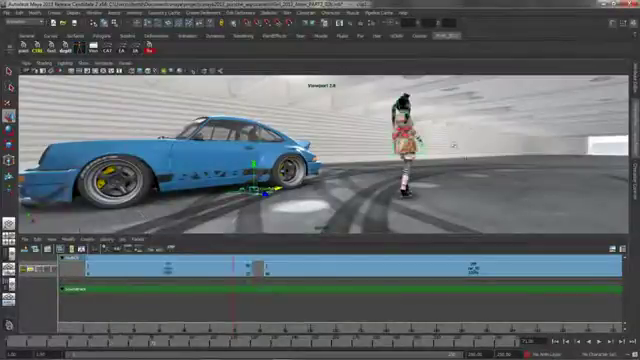
key(space)
click(438, 86)
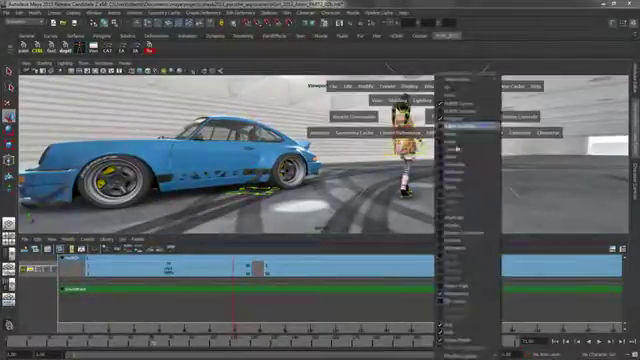
click(470, 300)
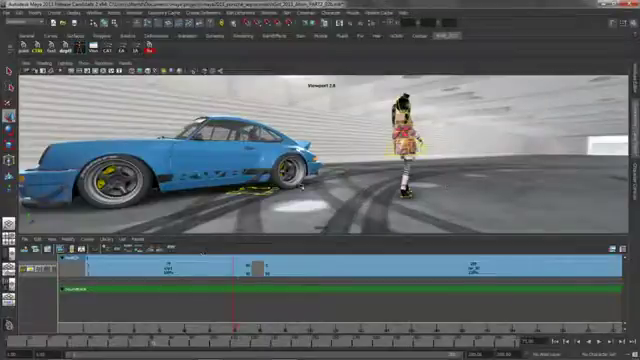
drag(233, 327, 144, 323)
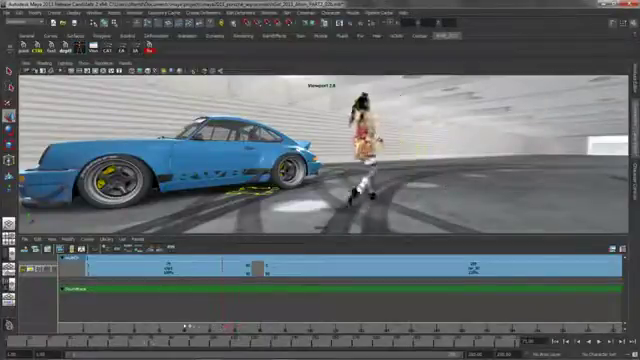
mouse_move(300, 190)
alt+mouse_down()
mouse_move(338, 196)
mouse_move(330, 205)
mouse_move(360, 200)
alt+mouse_up()
alt+right_drag(360, 200, 330, 200)
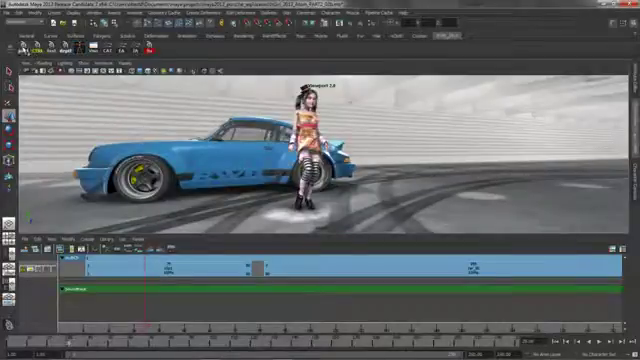
click(36, 28)
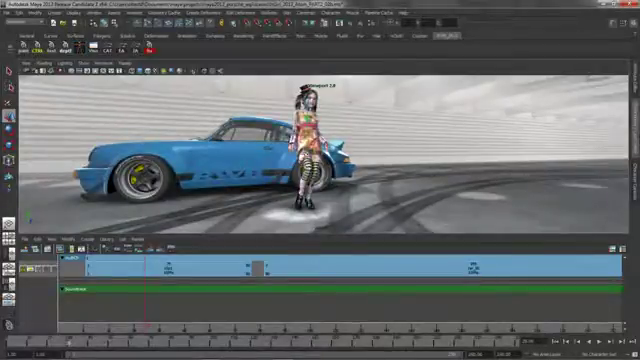
- Apply a clip edit command and a right-click option to the first walk clip
click(211, 268)
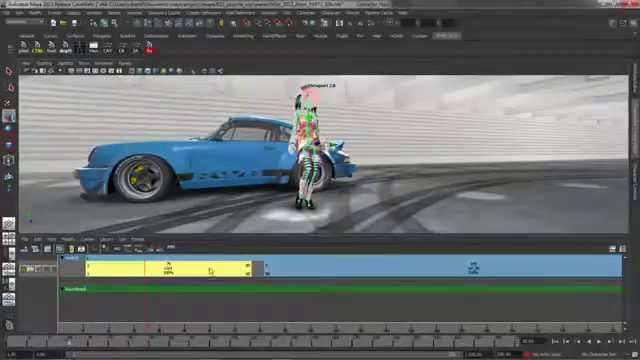
key(space)
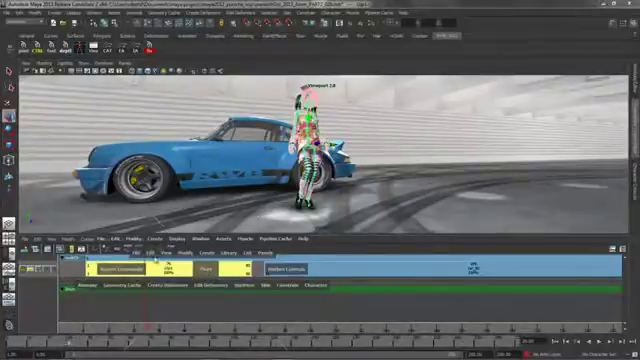
click(148, 240)
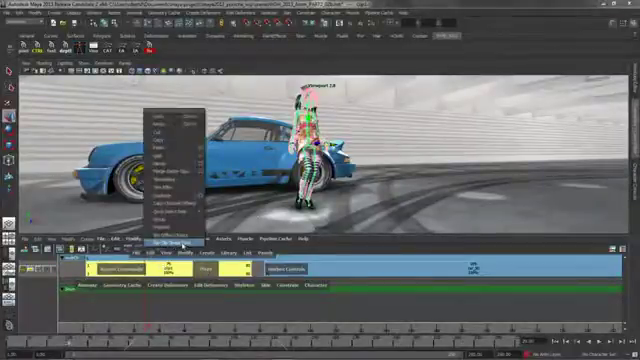
click(183, 243)
click(200, 300)
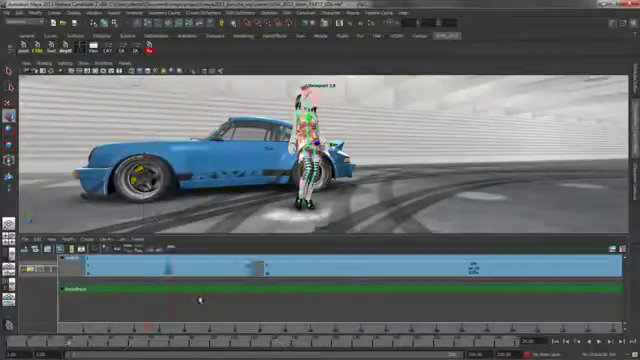
right_click(190, 265)
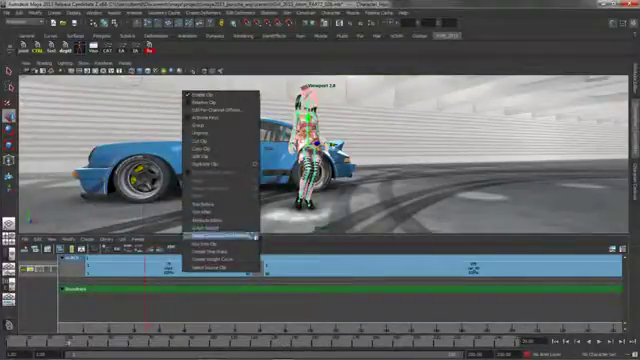
click(215, 236)
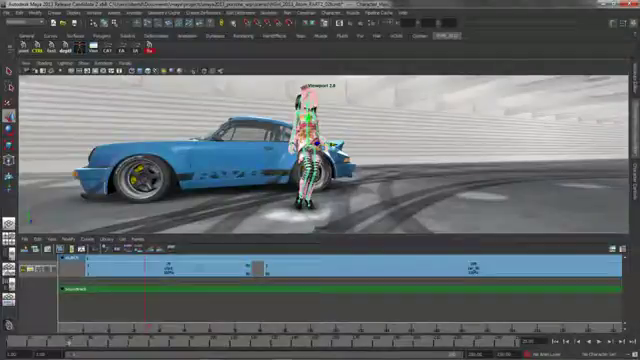
- Reselect the first walk clip and turn on Show/Hide Clip Ghost for it
click(200, 268)
key(space)
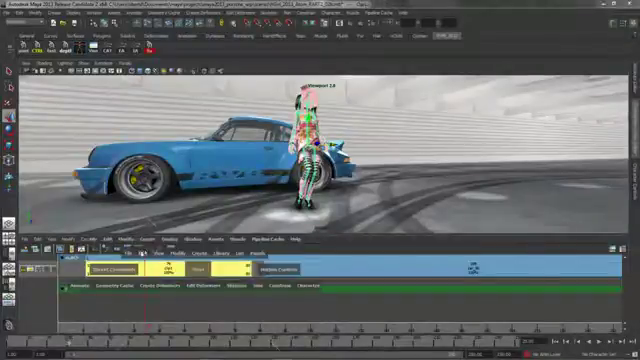
click(143, 253)
click(160, 172)
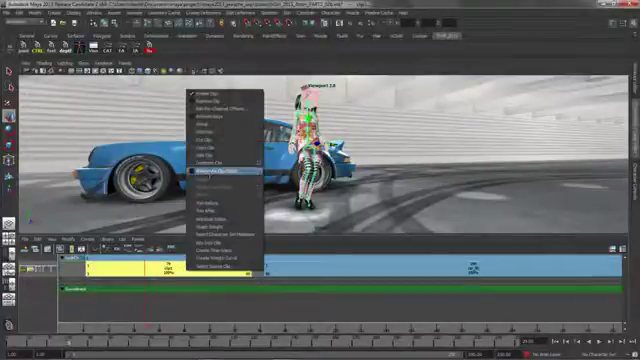
click(215, 170)
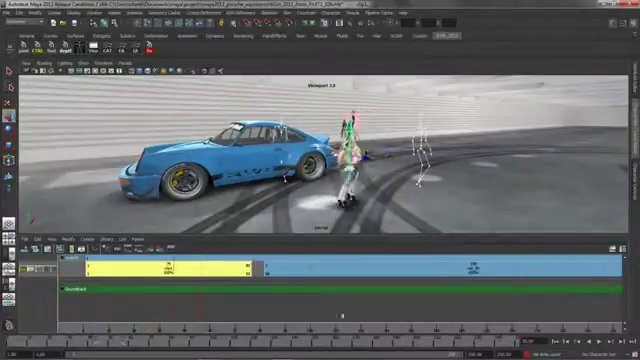
- Enable the clip ghost on the second walk clip and show the Channel Box/Layer Editor
click(312, 268)
right_click(312, 268)
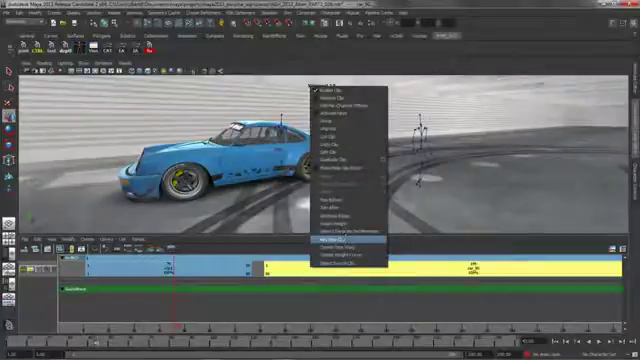
click(350, 167)
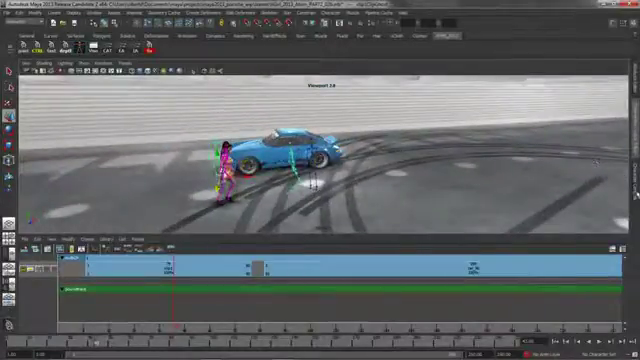
click(636, 150)
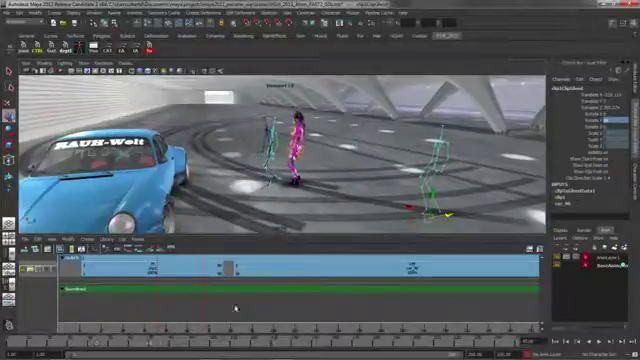
- Select the two walk clips and scrub frames to compare their ghost poses
click(300, 267)
shift+click(150, 267)
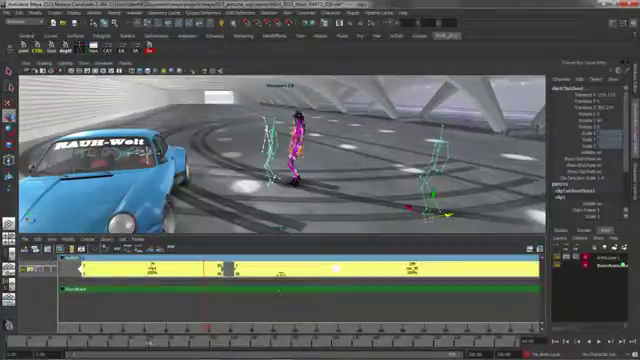
click(271, 272)
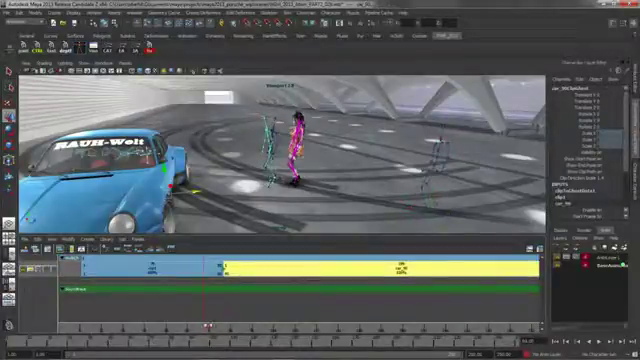
drag(207, 326, 252, 326)
click(284, 284)
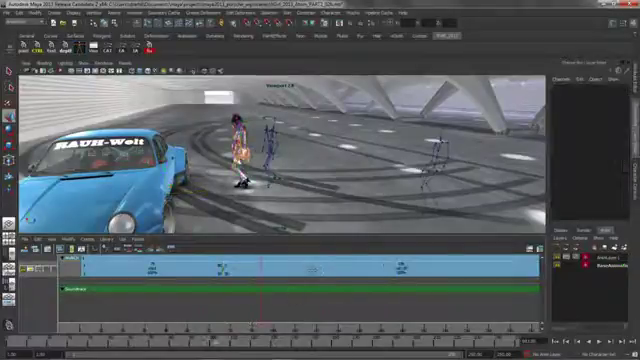
- Move the second clip onto a new overlapping track and preview the girl's walk to the car
click(265, 134)
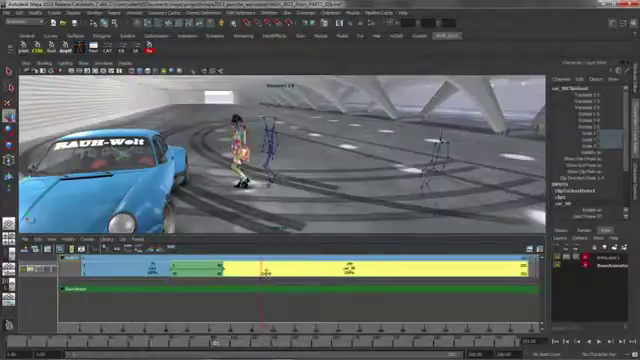
drag(262, 268, 262, 284)
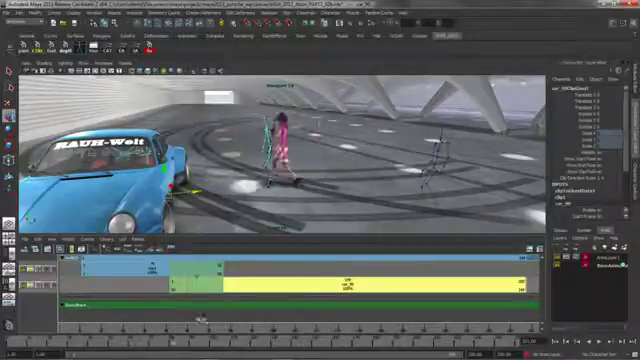
drag(200, 320, 193, 320)
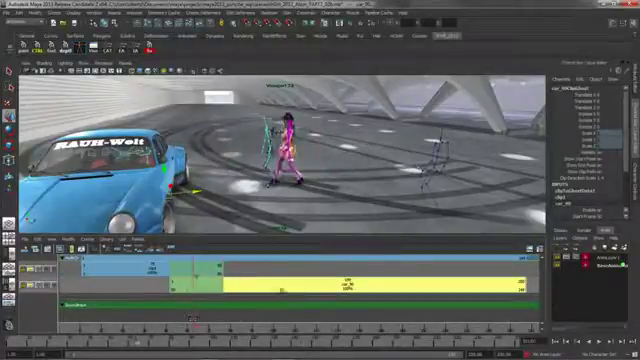
click(437, 200)
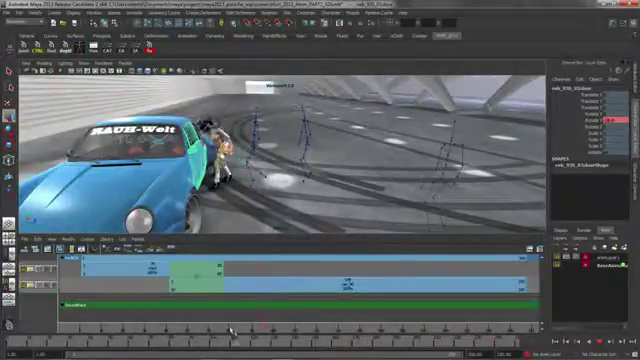
- Switch the lower panel to the Graph Editor, frame the curve with F, and deselect
key(space)
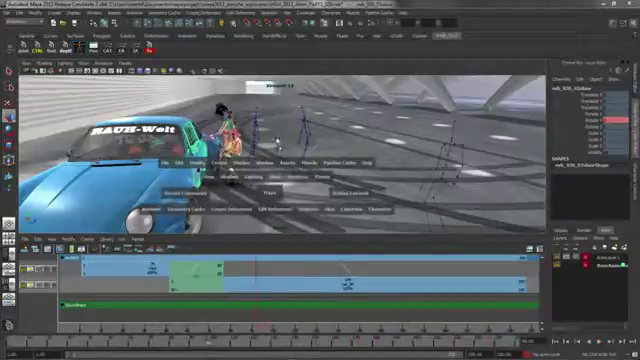
drag(232, 140, 271, 240)
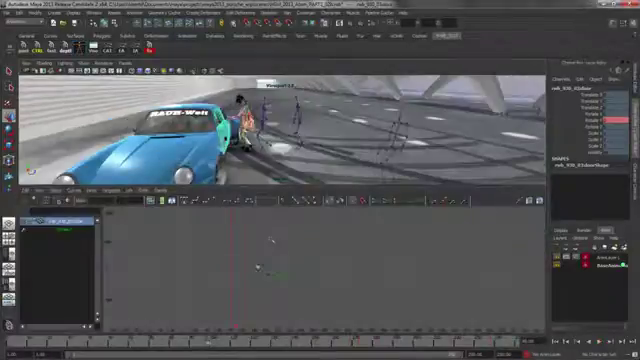
key(f)
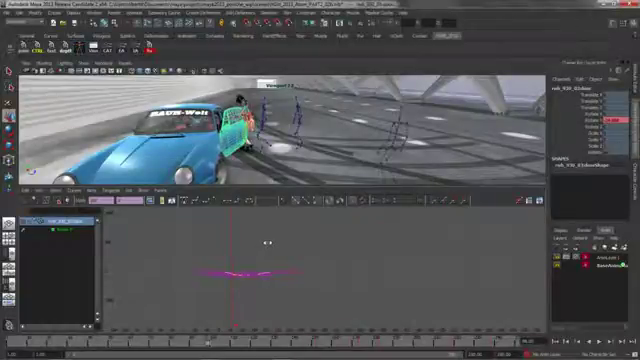
click(333, 124)
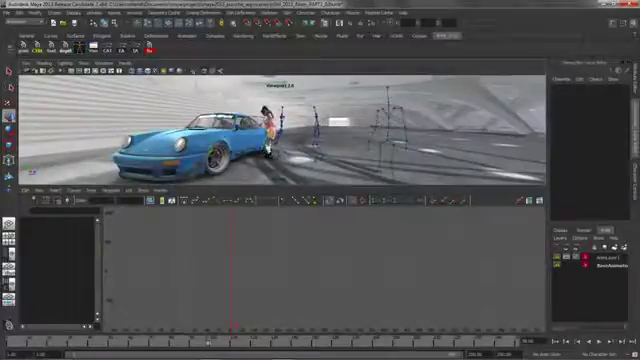
- Maximize the car scene viewport with Space during the walk playback
key(space)
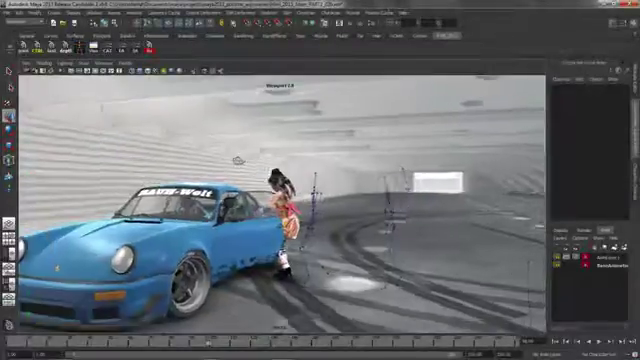